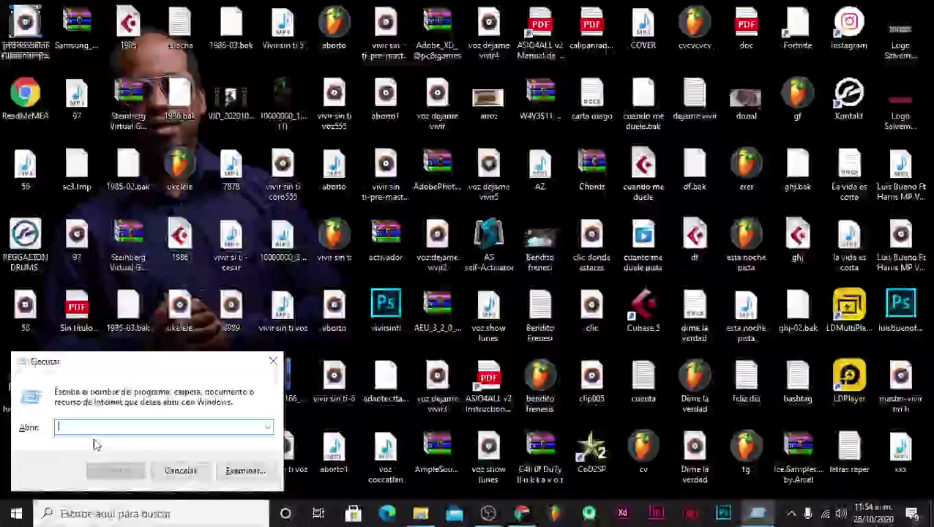
Open the Windows Temp folder by running temp and delete all of its files and folders.
text(temp)
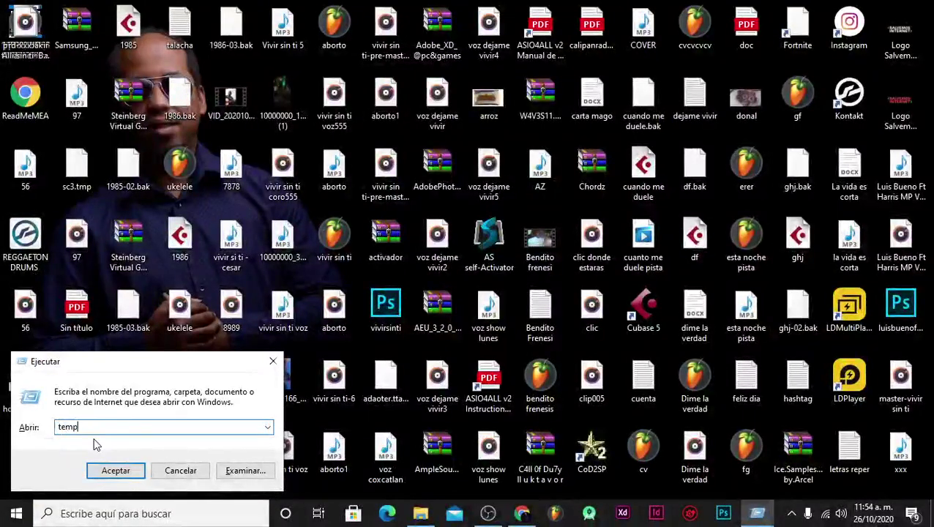
key(Return)
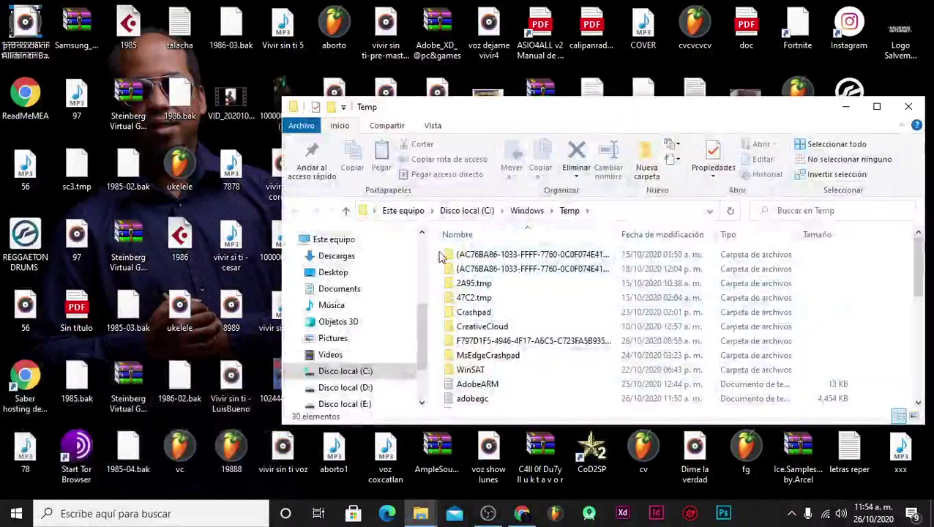
key(ctrl+a)
scroll(679, 273, down, 6)
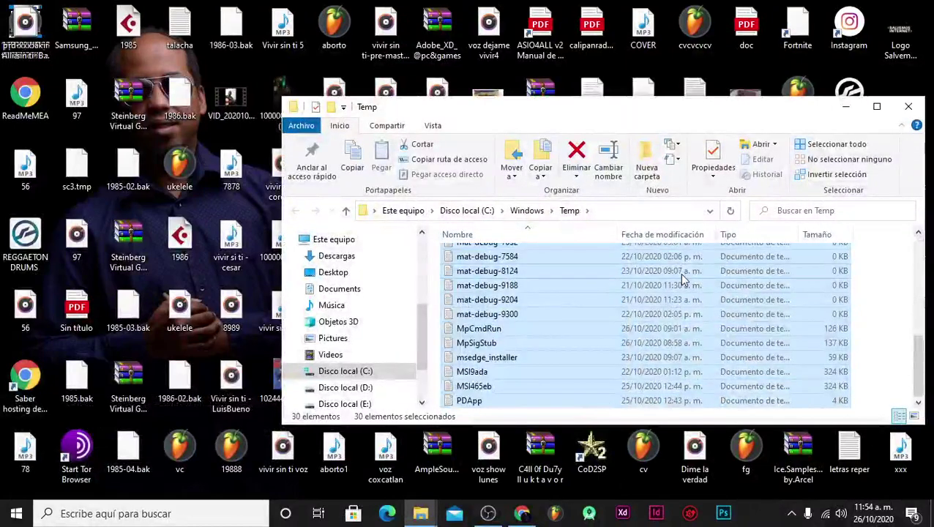
key(Delete)
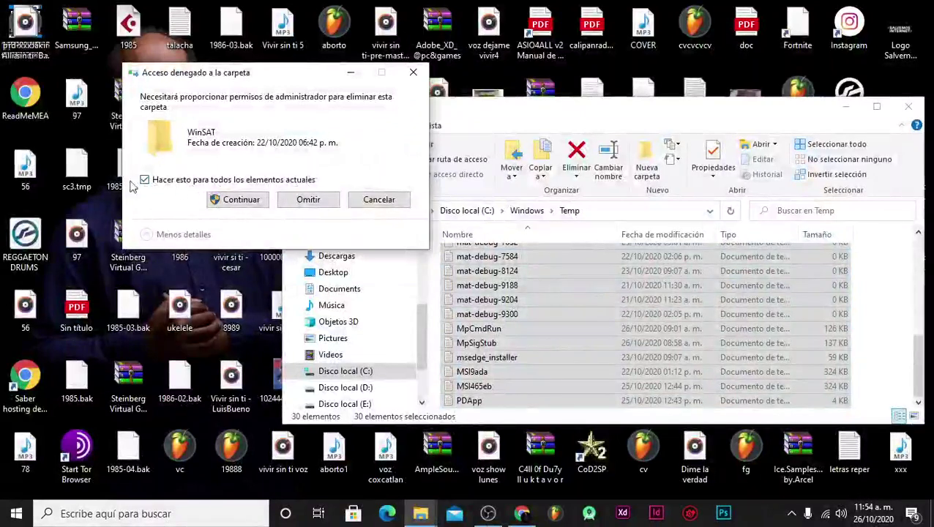
Continue the deletion with administrator permission, skip the items in use, and close the Temp folder.
click(247, 199)
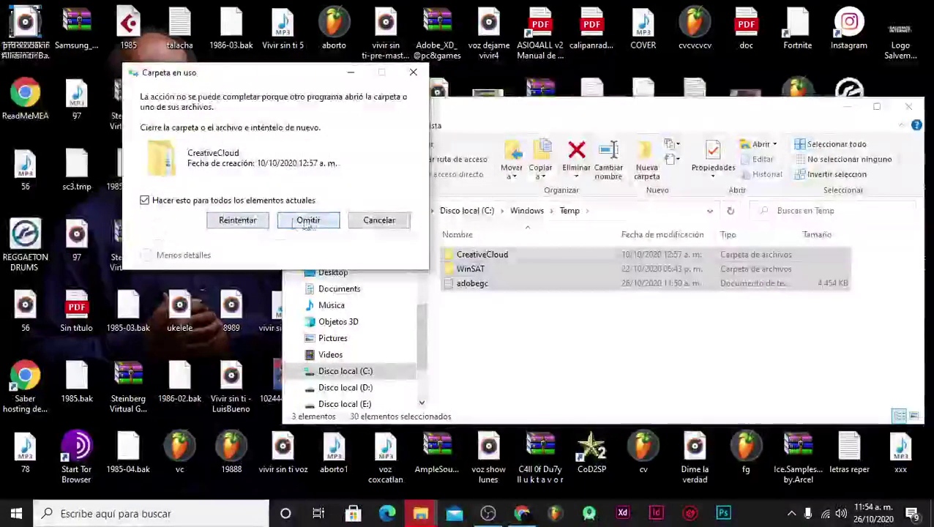
click(308, 219)
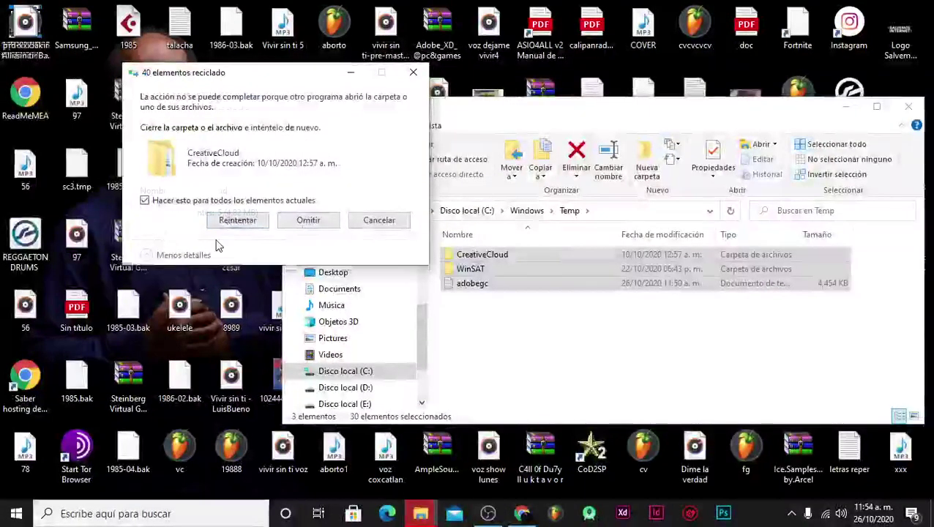
click(308, 221)
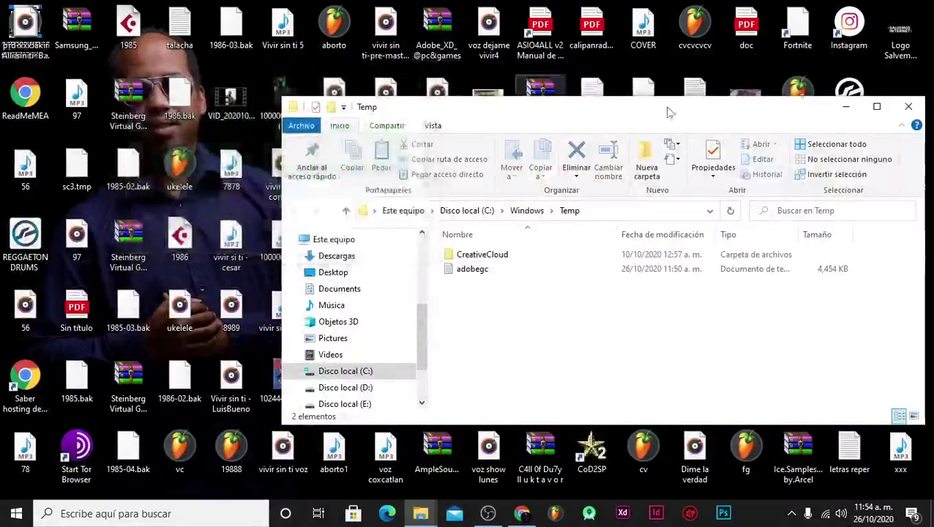
click(908, 106)
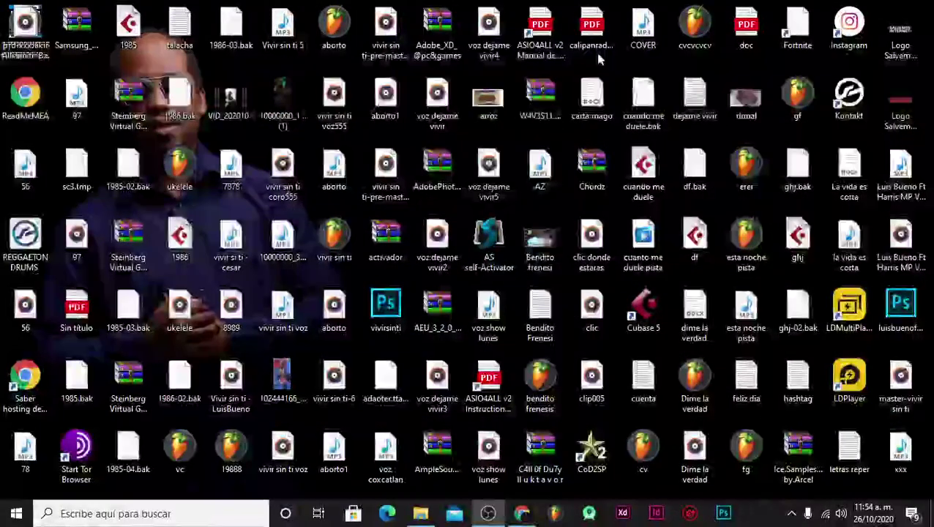
Open the user profile's temporary folder by running %temp%.
key(super+r)
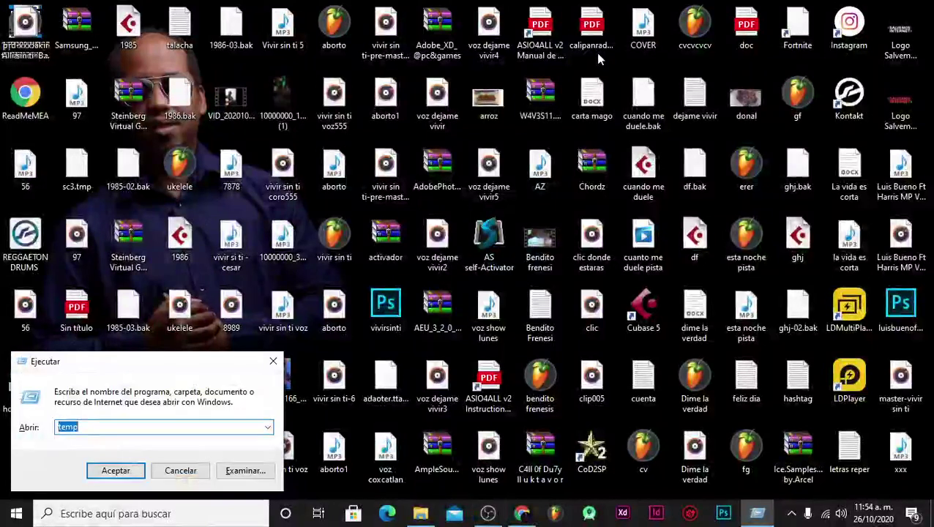
text(%)
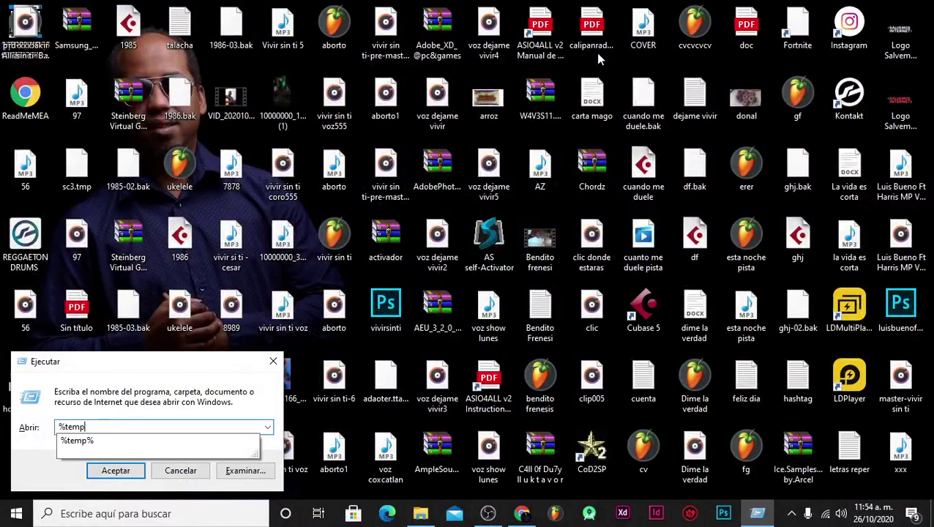
text(temp)
key(Down)
key(Return)
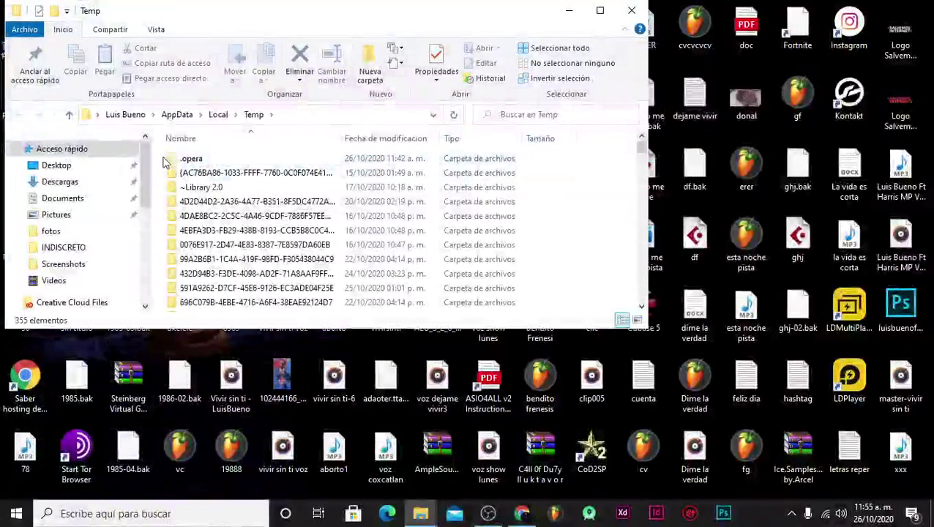
drag(164, 160, 392, 443)
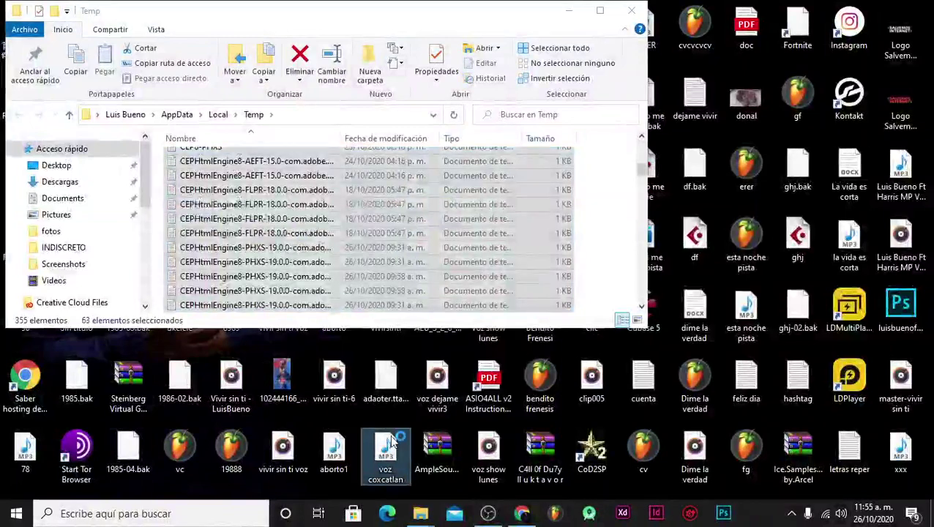
drag(642, 170, 642, 295)
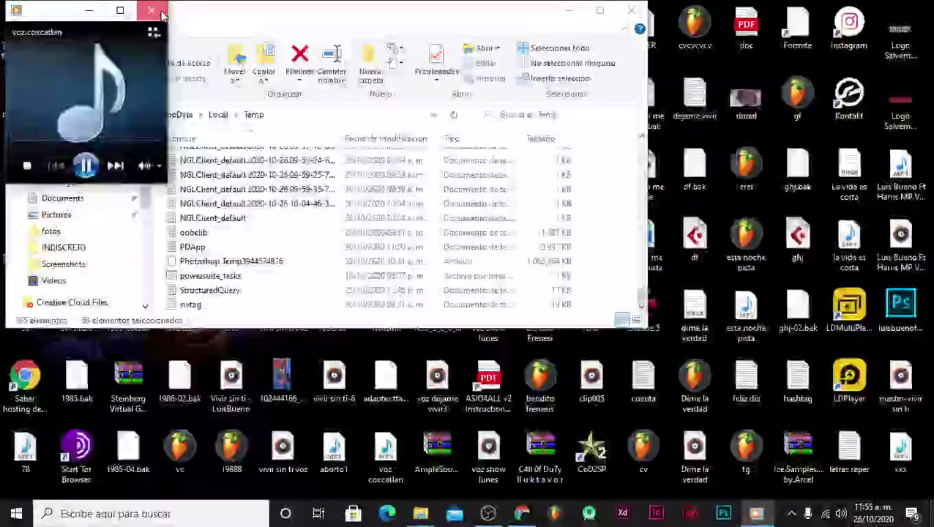
click(152, 10)
Delete all contents of the user's Temp folder, dismiss the file-in-use prompt, and close the folder.
key(ctrl+a)
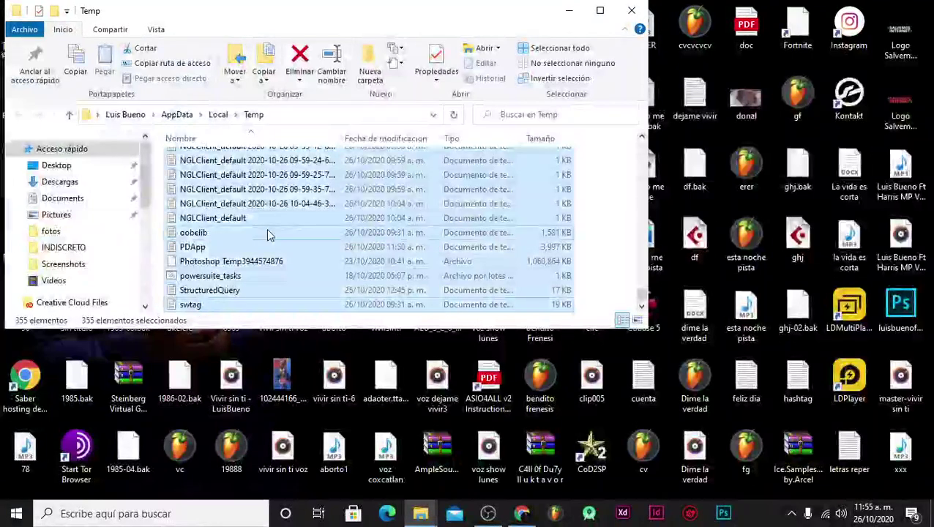
key(Delete)
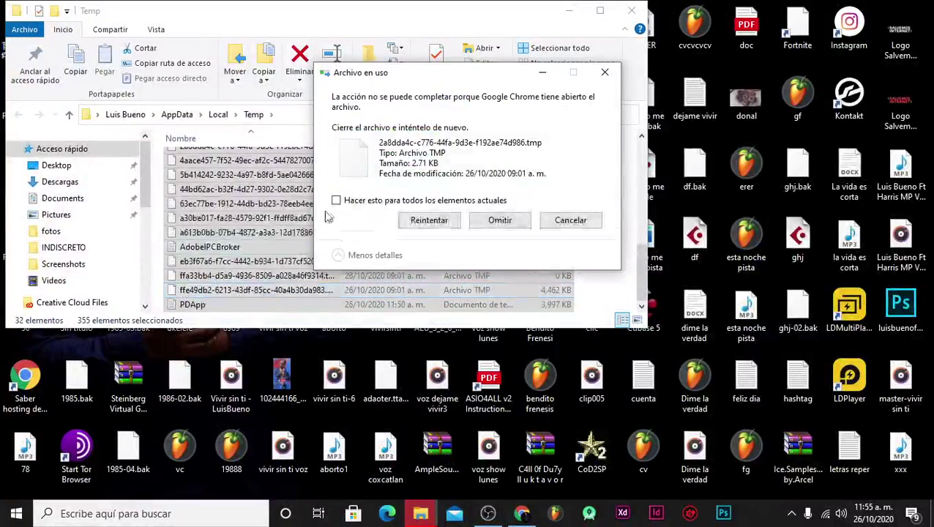
click(429, 220)
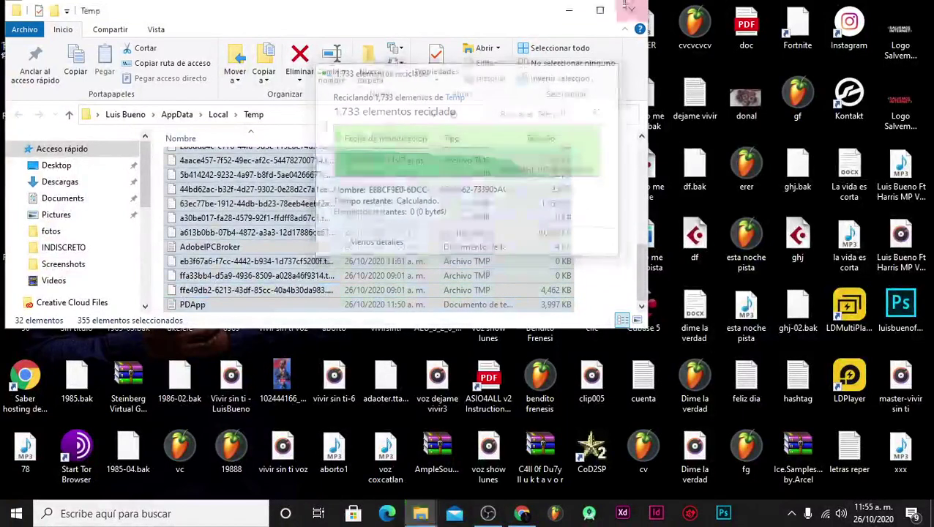
click(633, 10)
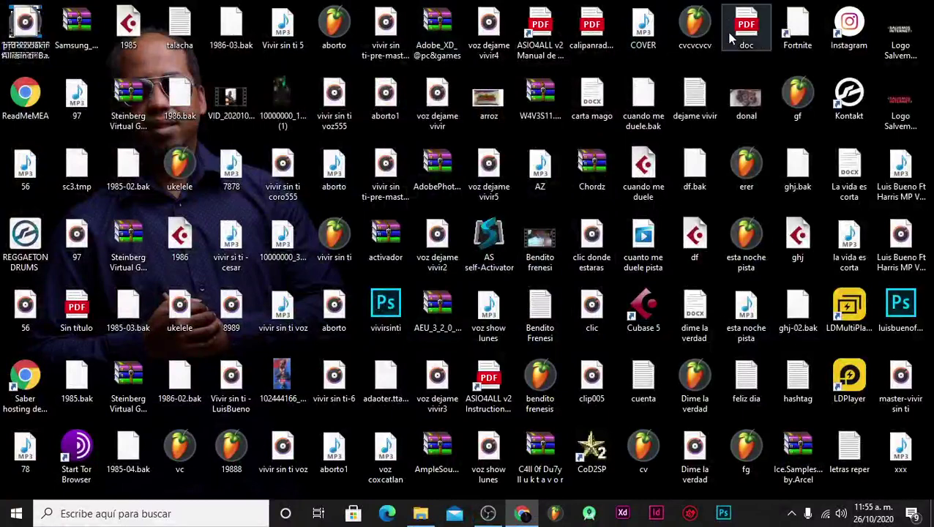
Open the Windows Prefetch folder by running prefetch and grant permanent access to it.
key(super+r)
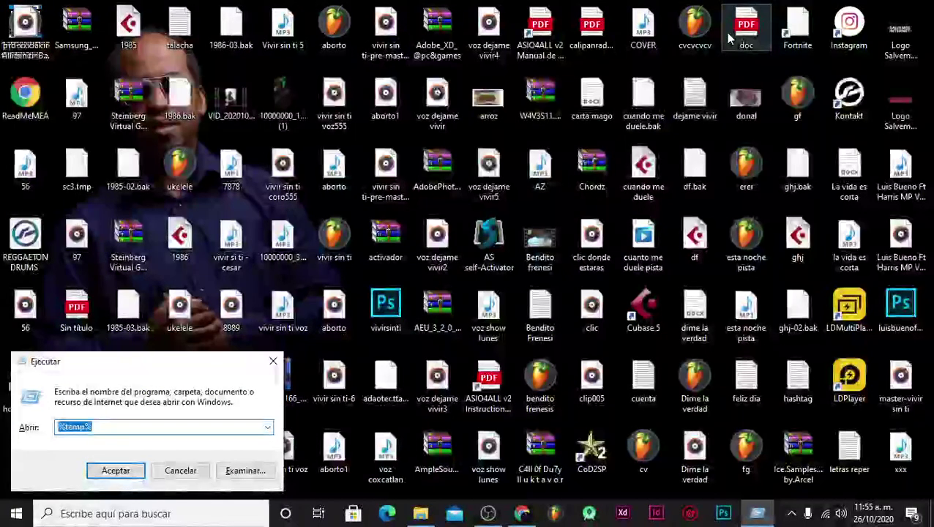
text(prefet)
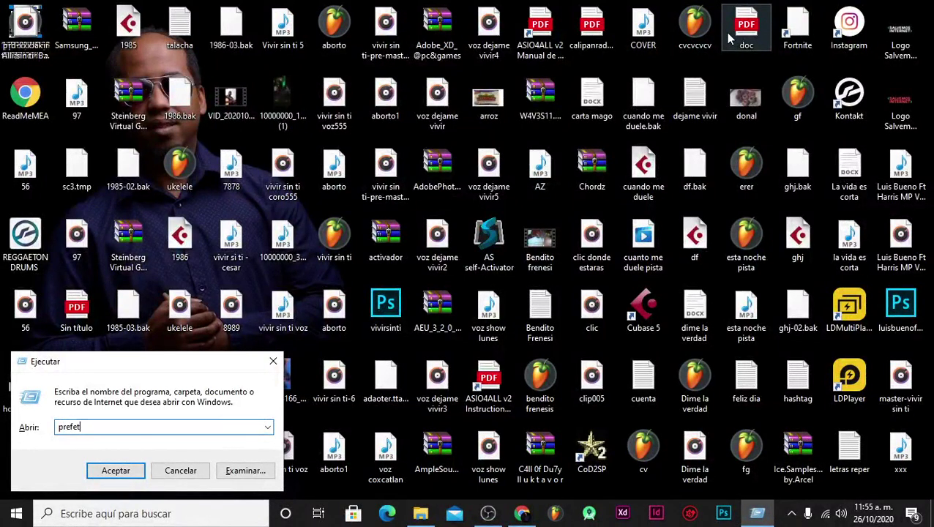
text(ch)
key(Return)
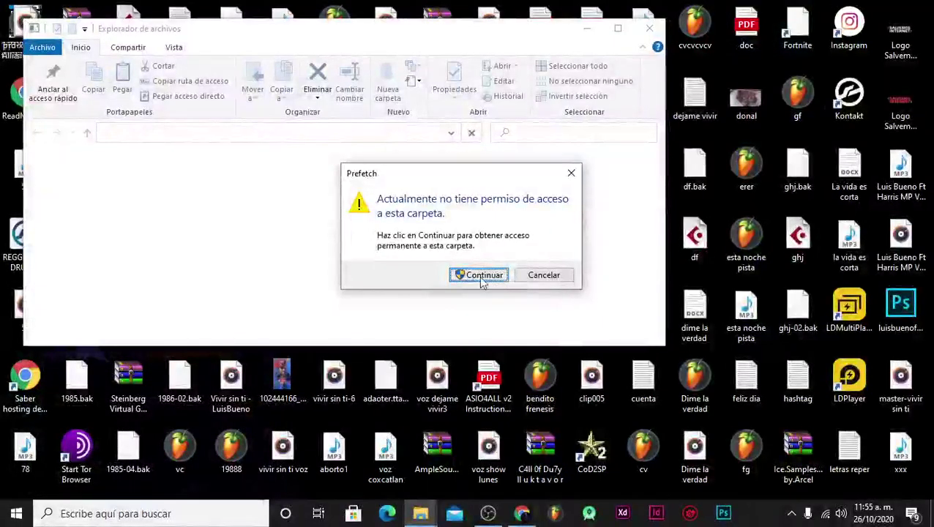
click(480, 275)
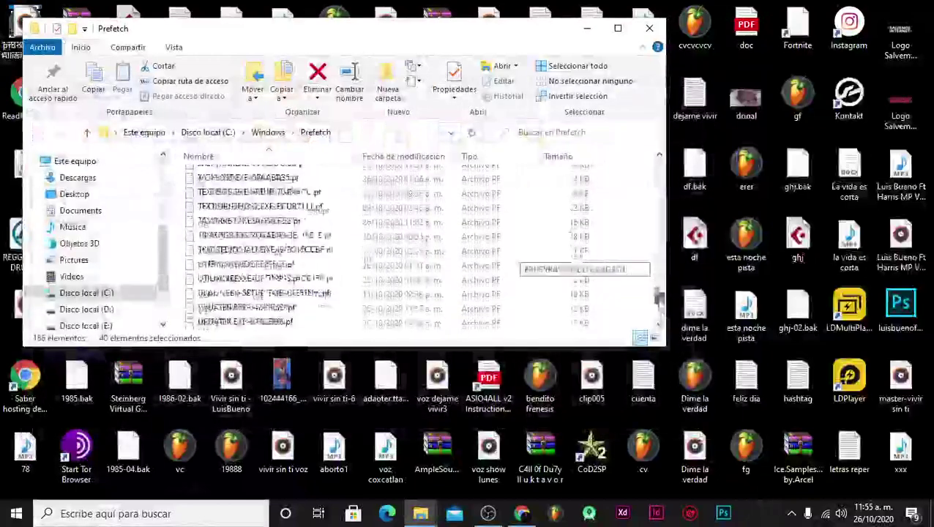
Delete all files in the Prefetch folder and close its window.
key(ctrl+a)
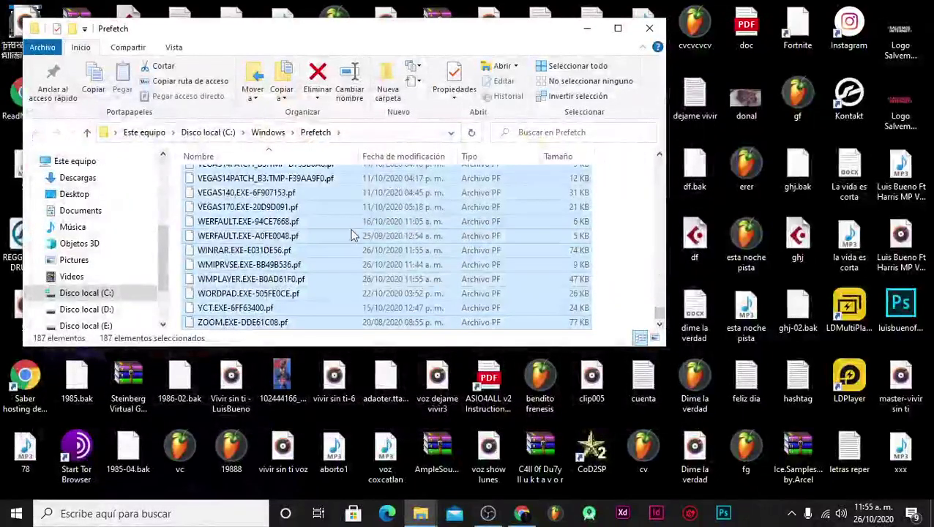
key(Delete)
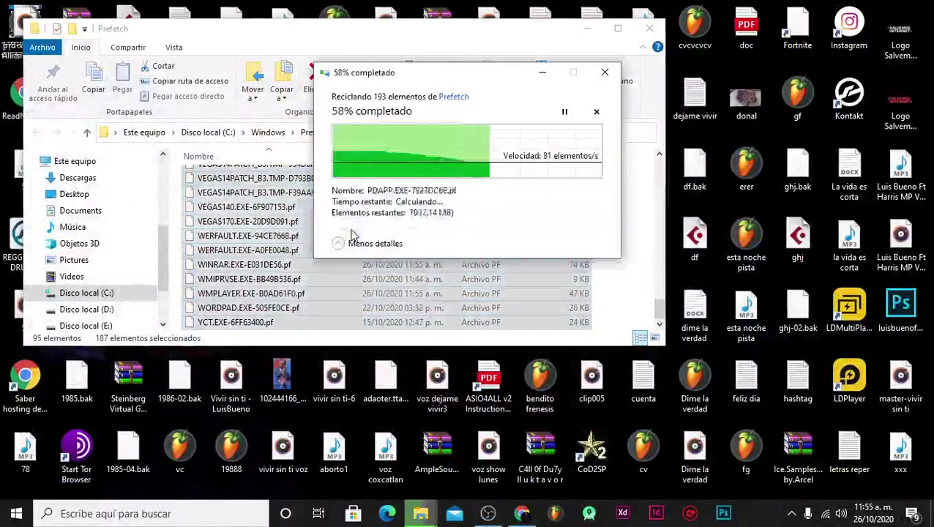
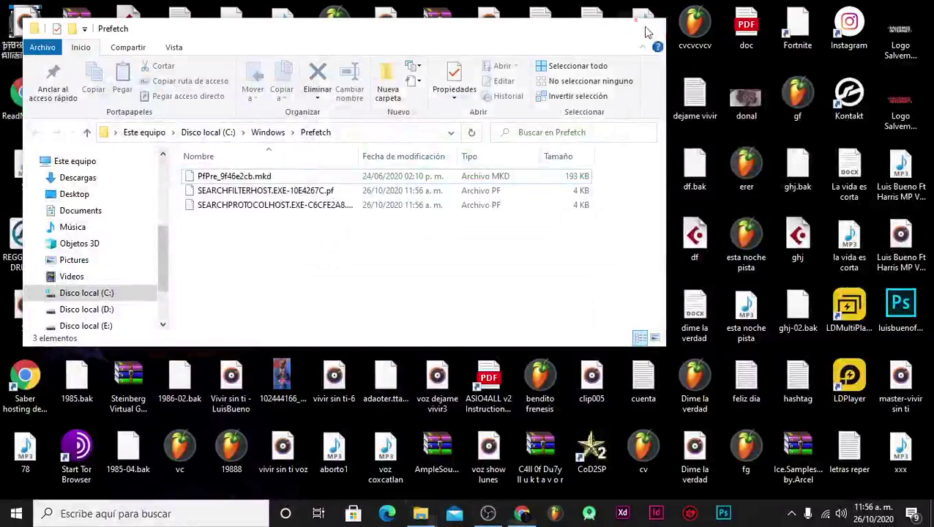
click(648, 31)
Open the Windows Event Viewer by running eventvwr.
key(super+r)
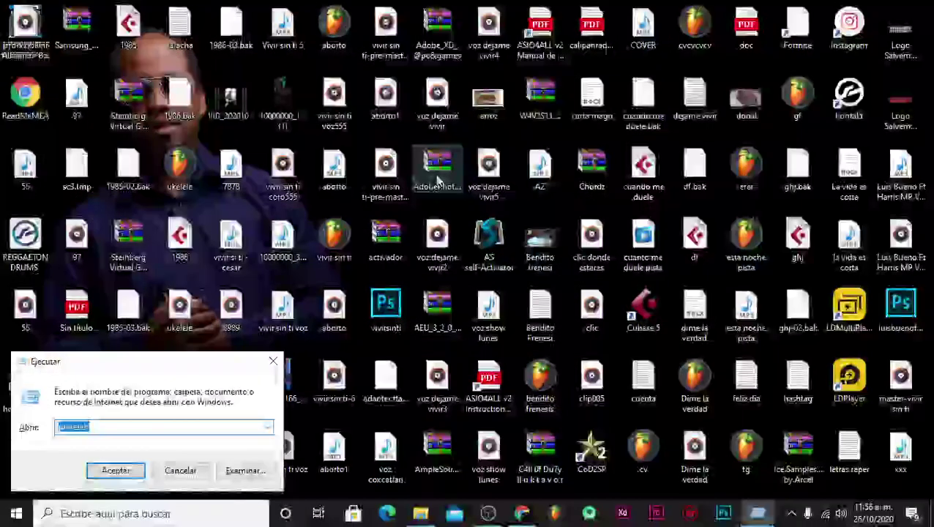
text(event)
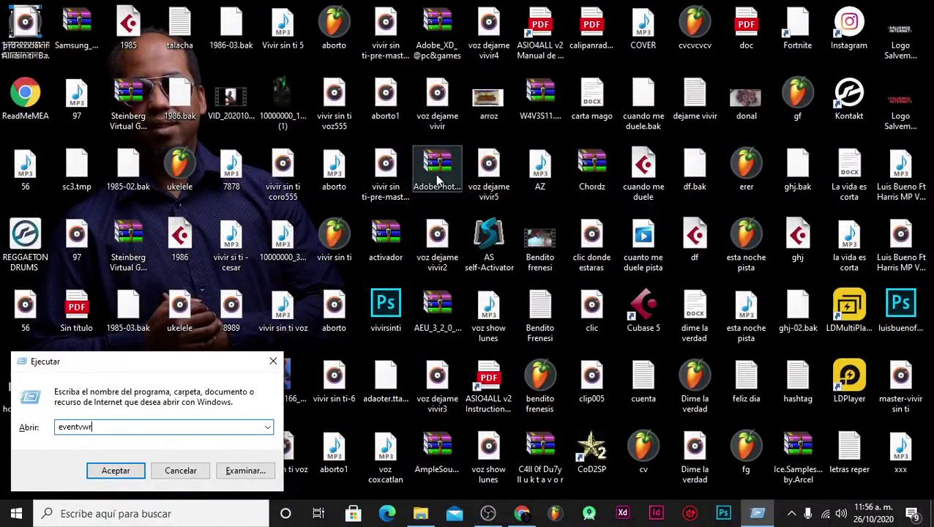
key(Return)
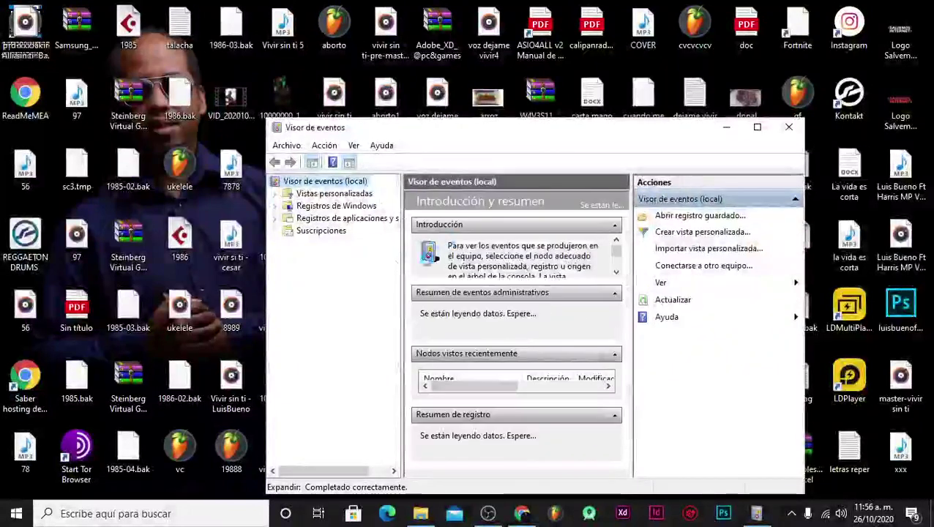
View the logs under Registros de Windows in the Event Viewer, collapse them again, and close the viewer.
click(276, 208)
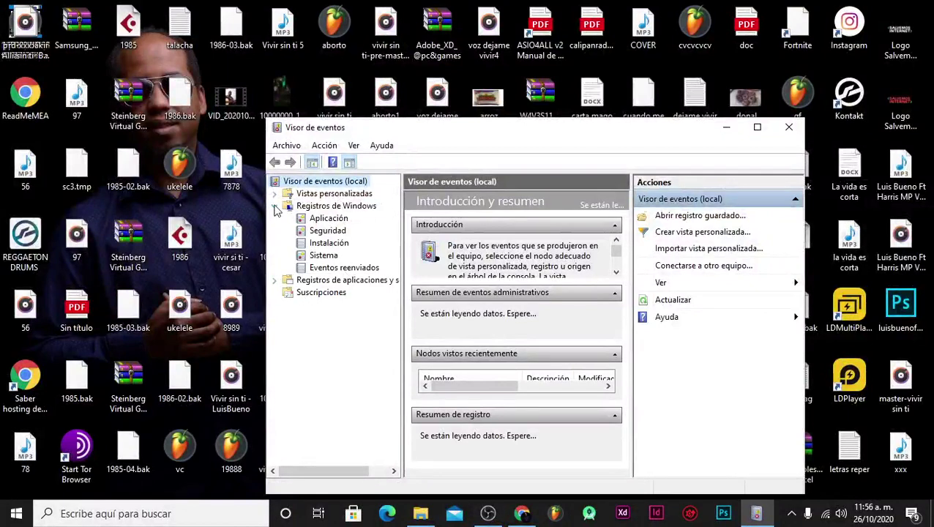
click(278, 208)
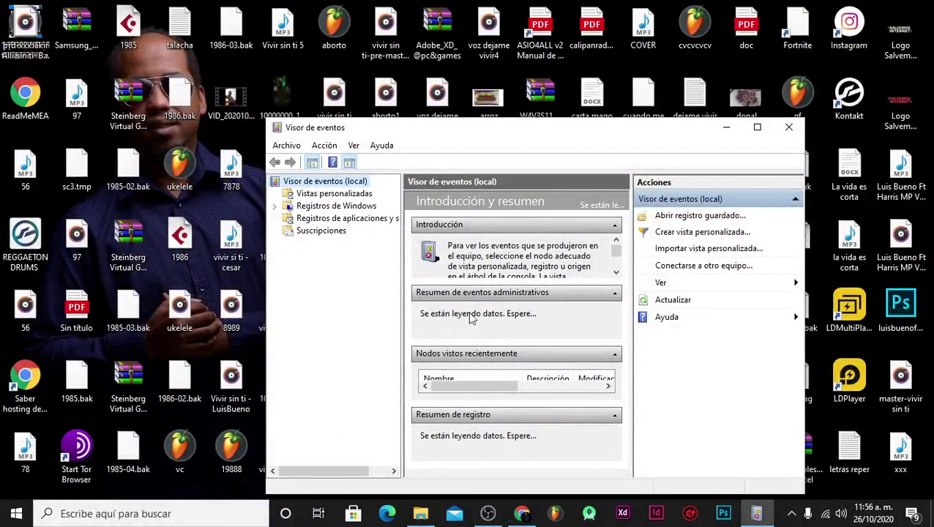
drag(657, 129, 612, 55)
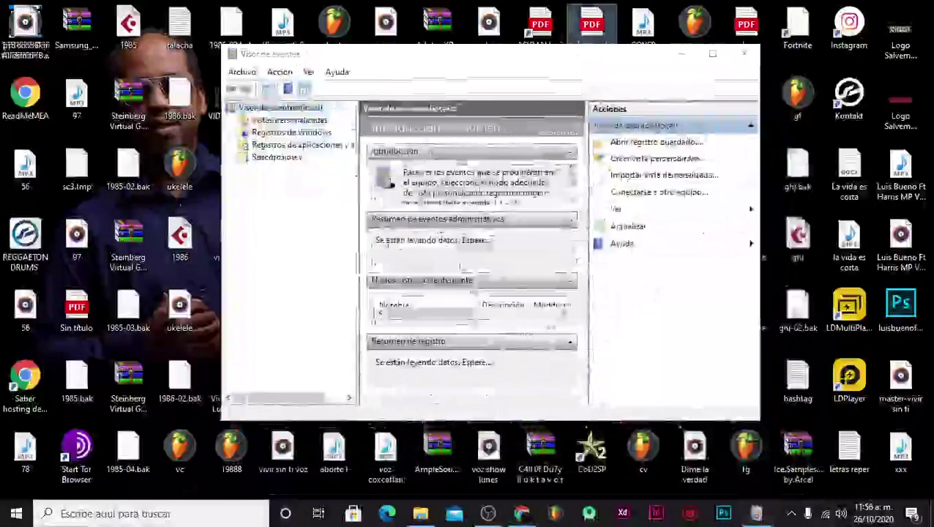
click(744, 55)
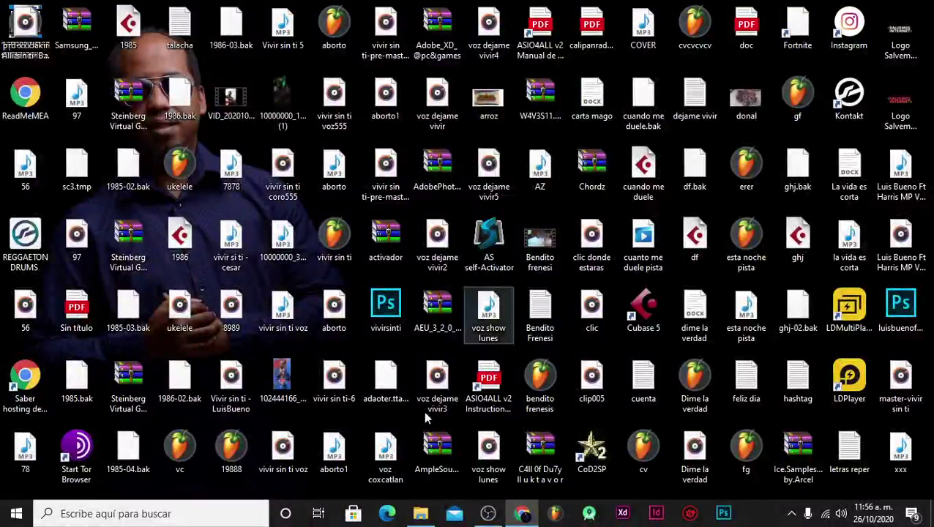
Open File Explorer and go to Este equipo to show the computer's folders and drives.
click(420, 513)
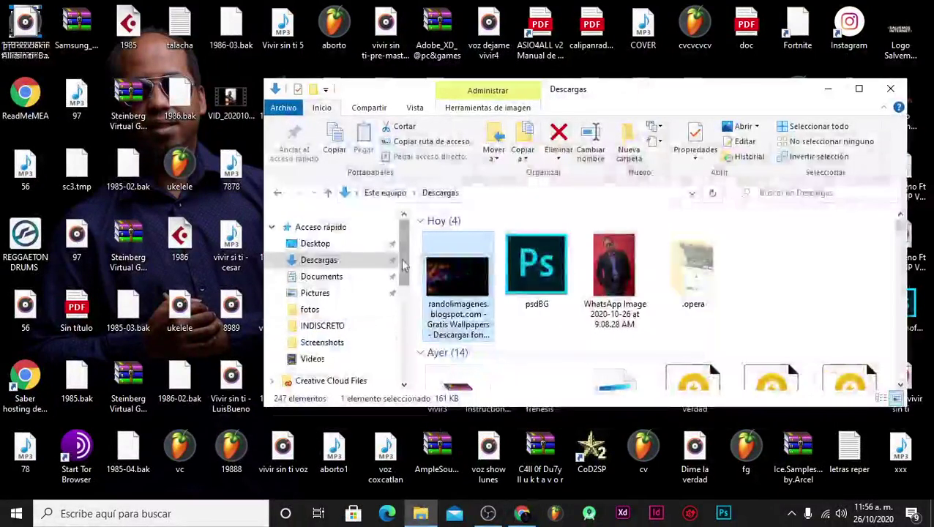
scroll(401, 318, down, 5)
scroll(401, 319, down, 1)
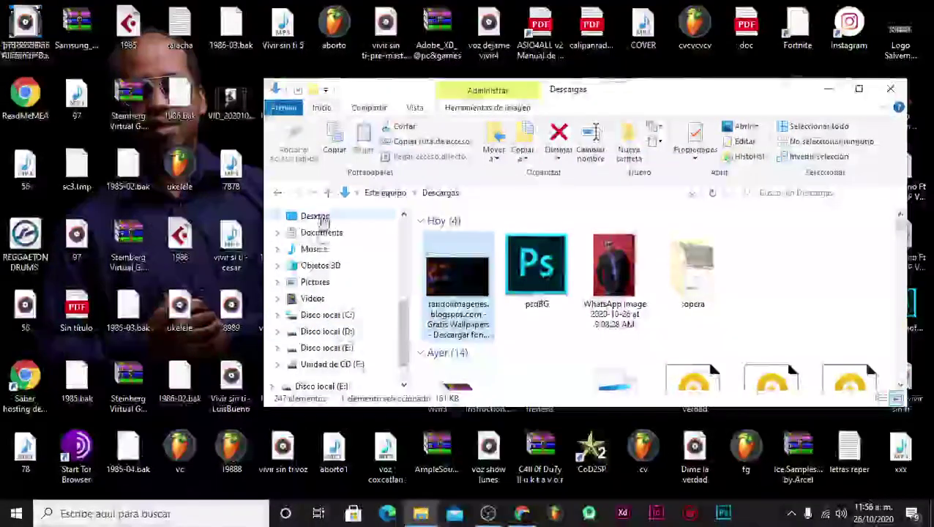
scroll(408, 310, up, 6)
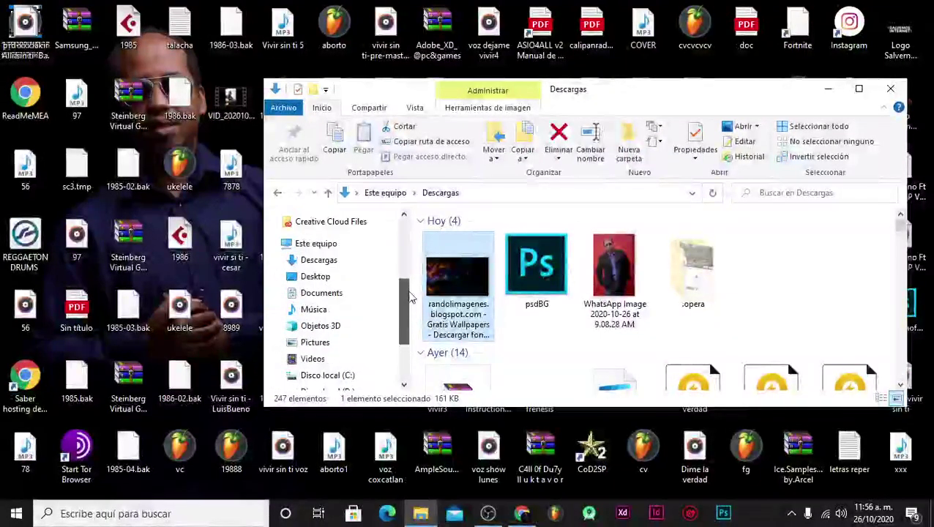
click(318, 245)
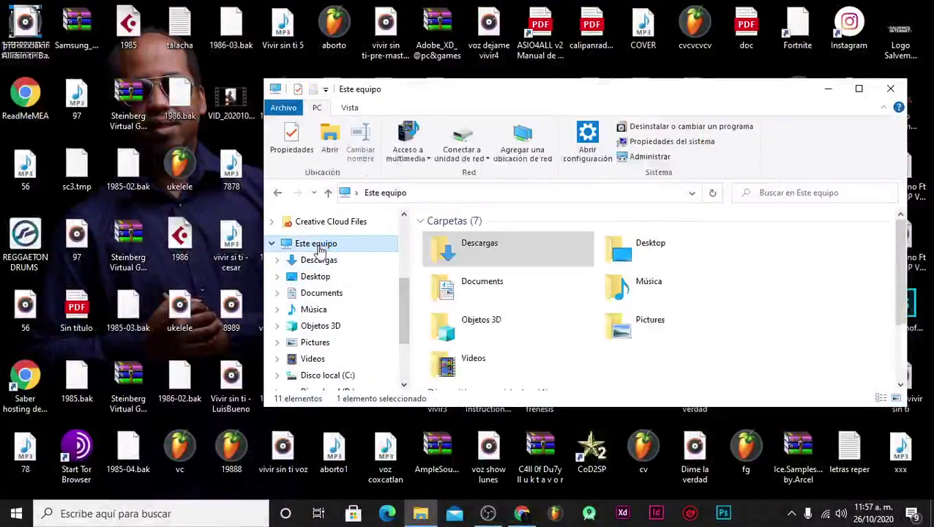
Open the properties of Disco local (C:) and start the disk space cleanup for that drive.
scroll(592, 323, down, 3)
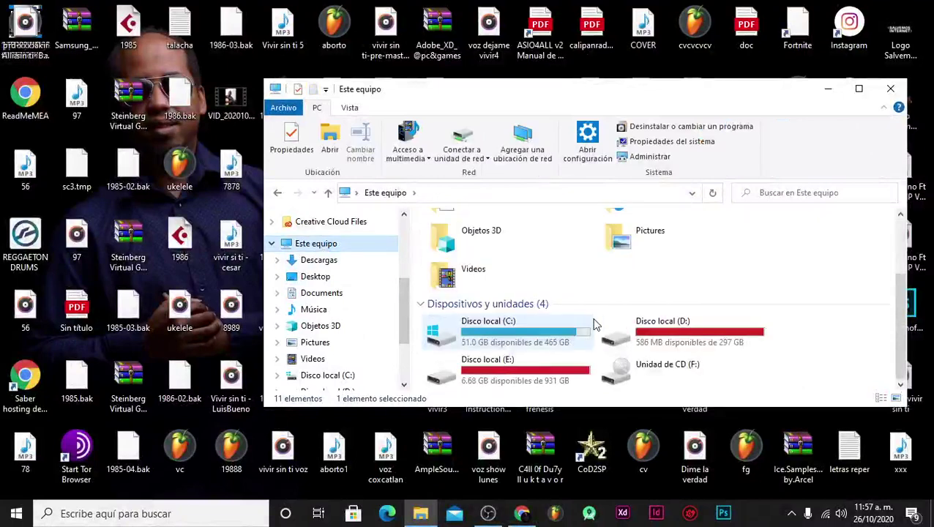
right_click(491, 335)
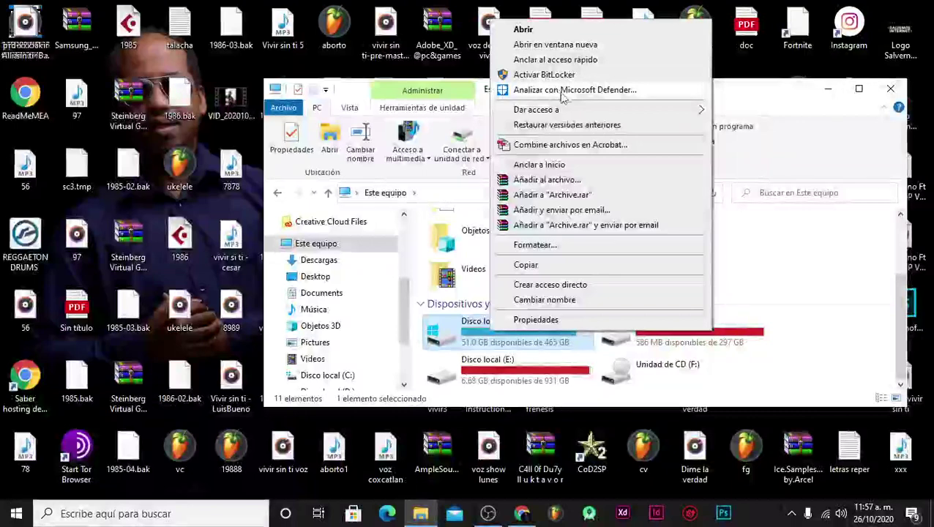
click(542, 319)
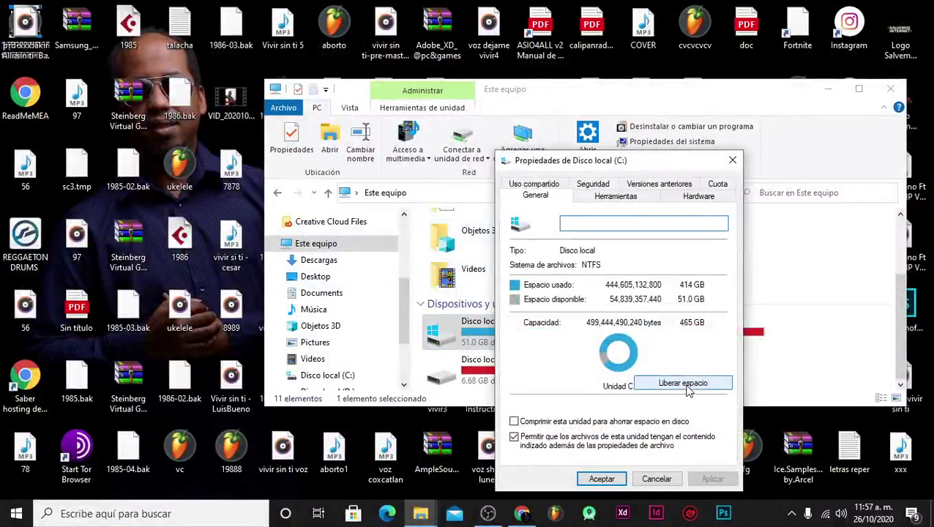
click(686, 387)
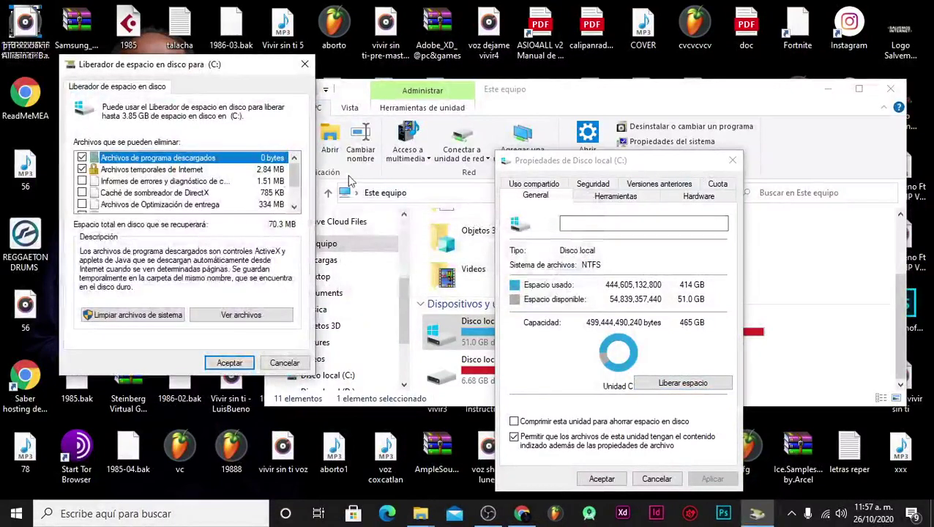
Mark every file category through Miniaturas for deletion on drive C:, and start the system files cleanup, closing the drive's properties.
click(82, 180)
click(82, 192)
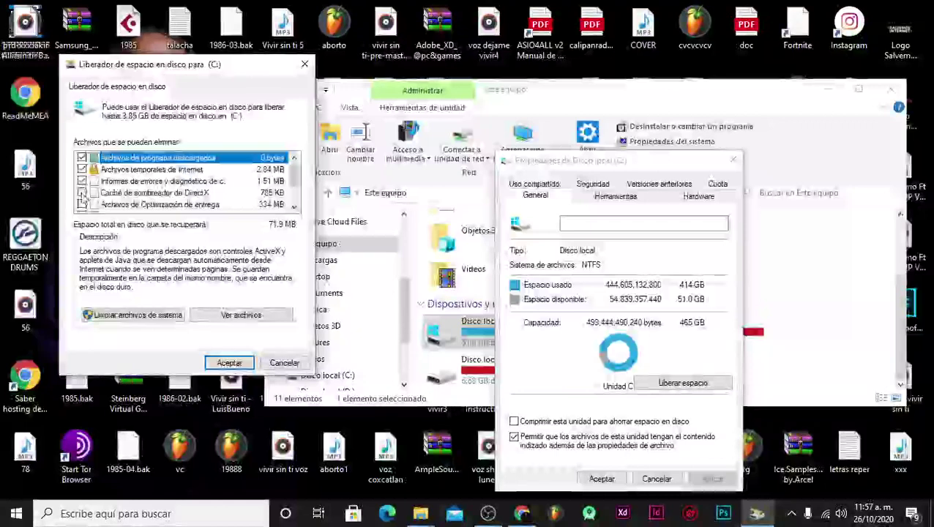
drag(293, 177, 294, 185)
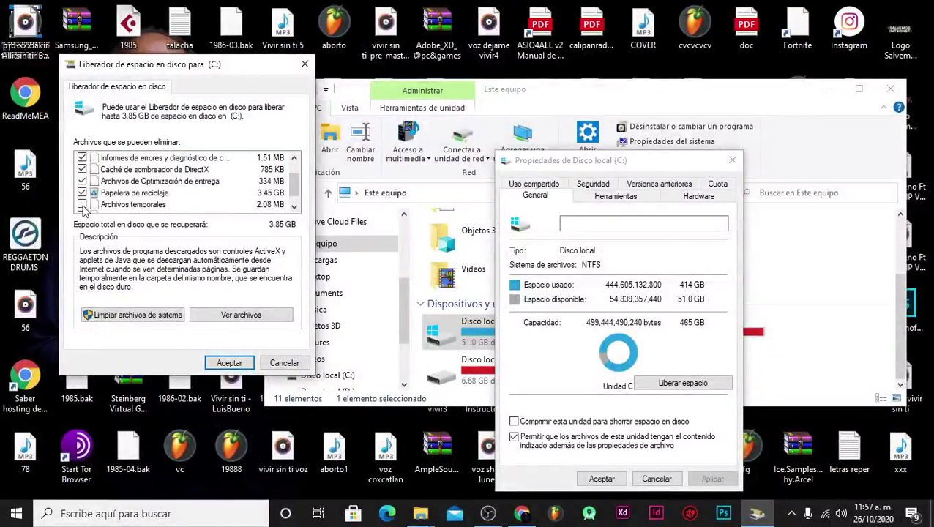
scroll(142, 187, down, 1)
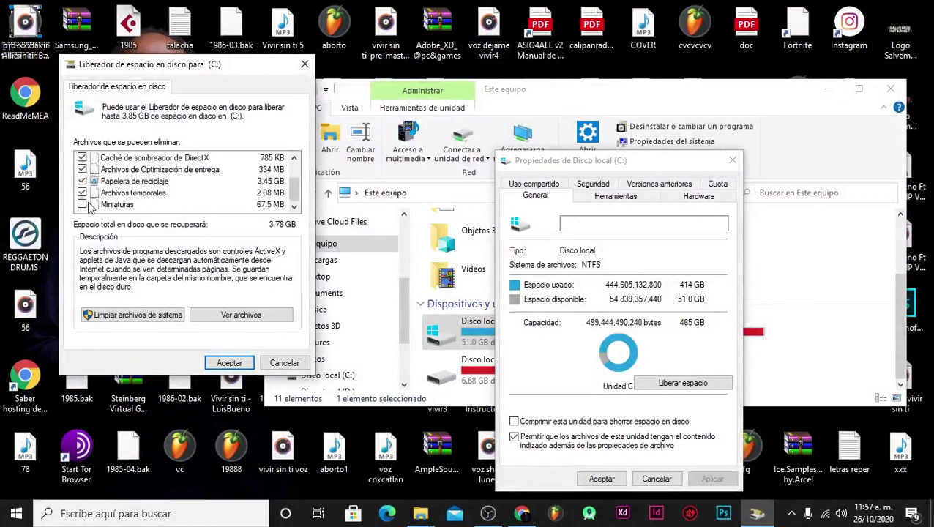
scroll(126, 212, up, 3)
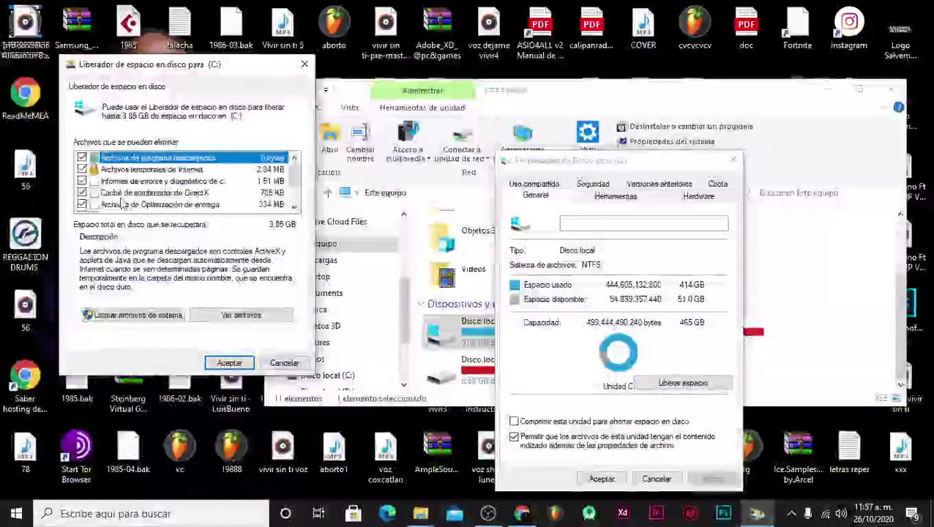
scroll(122, 205, down, 3)
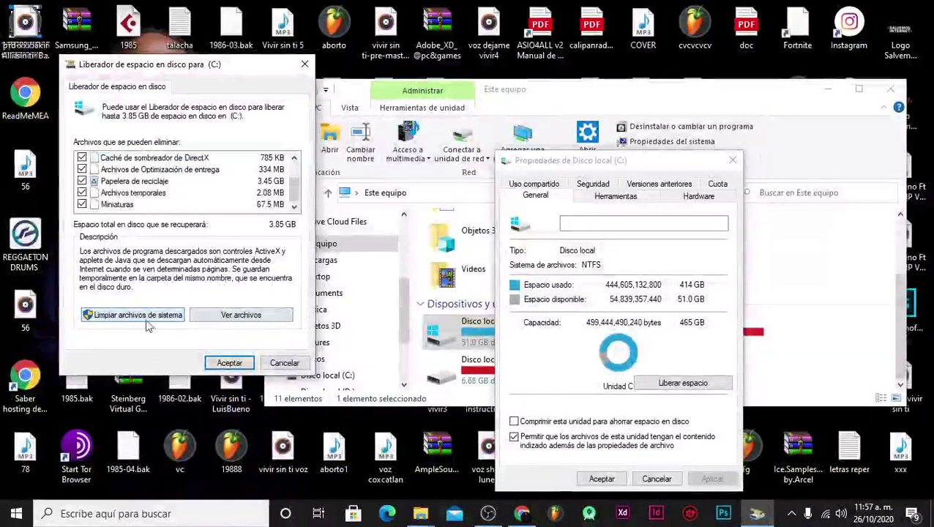
click(146, 319)
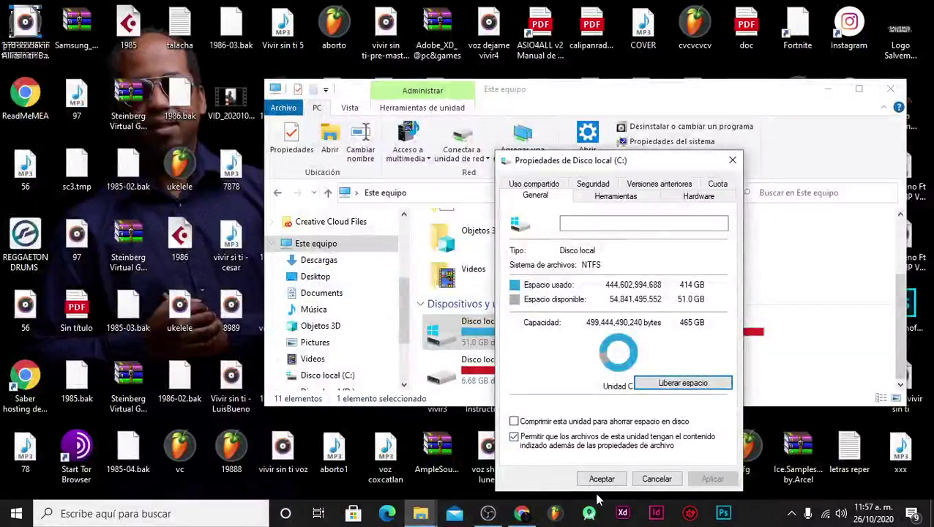
click(599, 480)
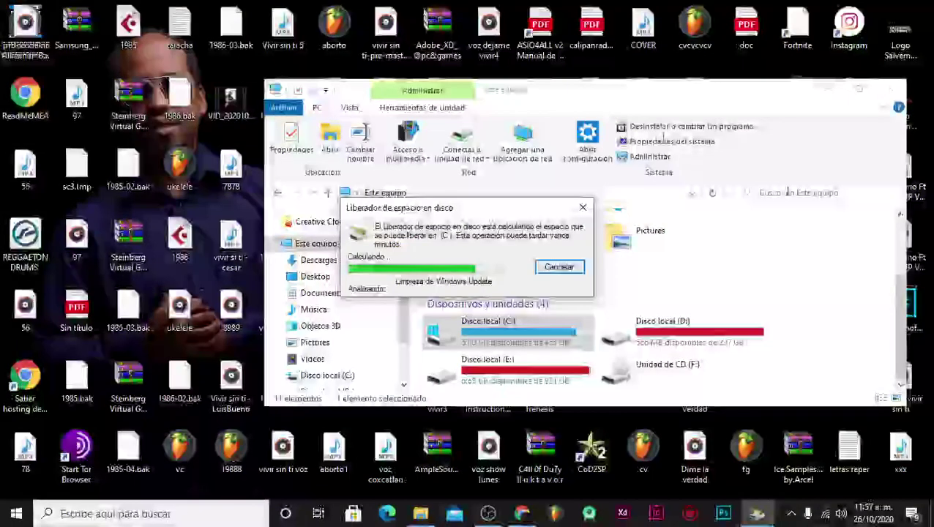
Open the abstract wallpaper image from today's files in the Descargas folder and view it full screen.
click(420, 514)
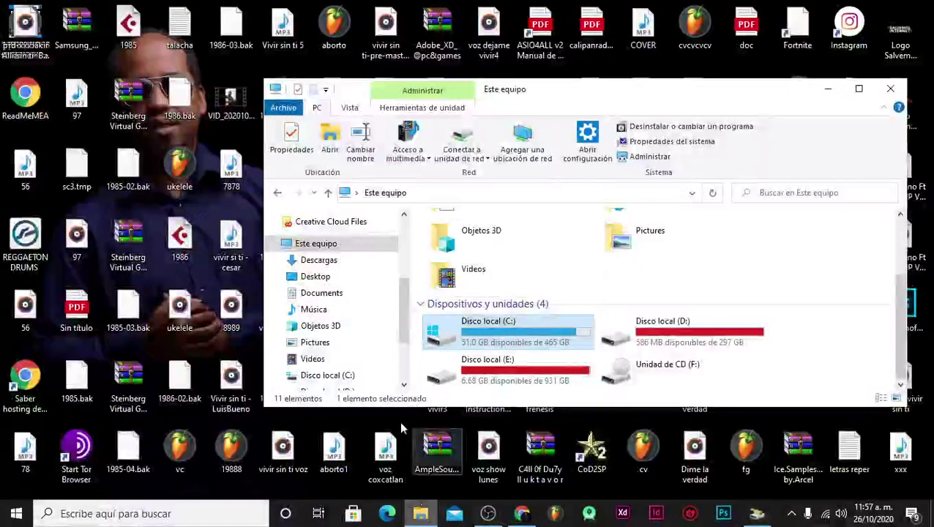
click(318, 260)
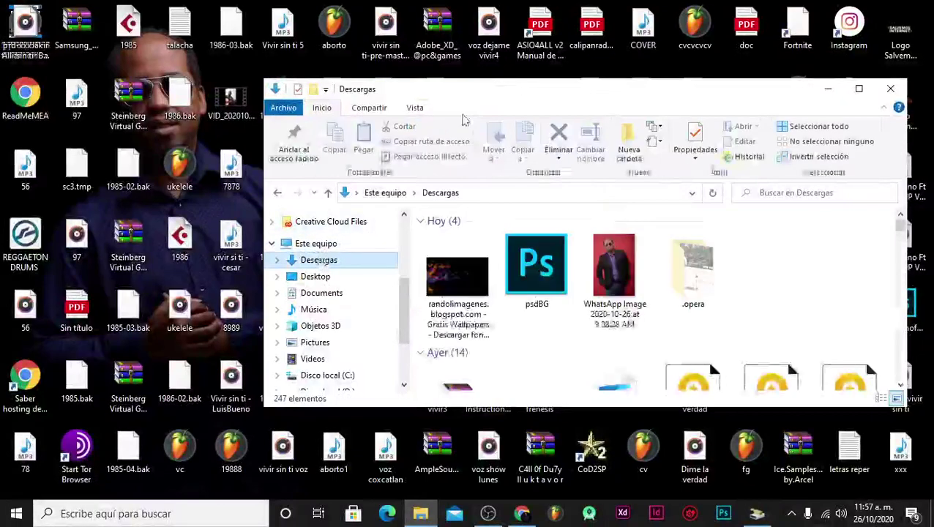
double_click(457, 276)
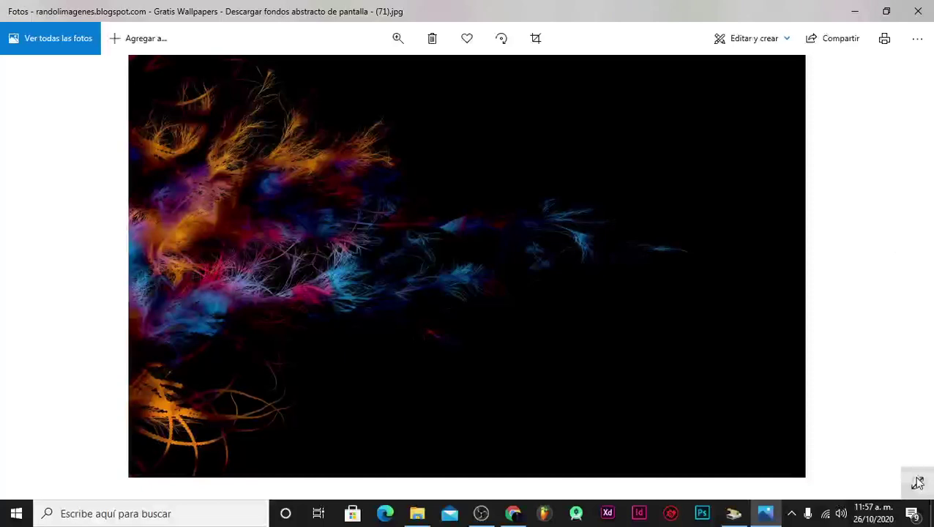
click(917, 482)
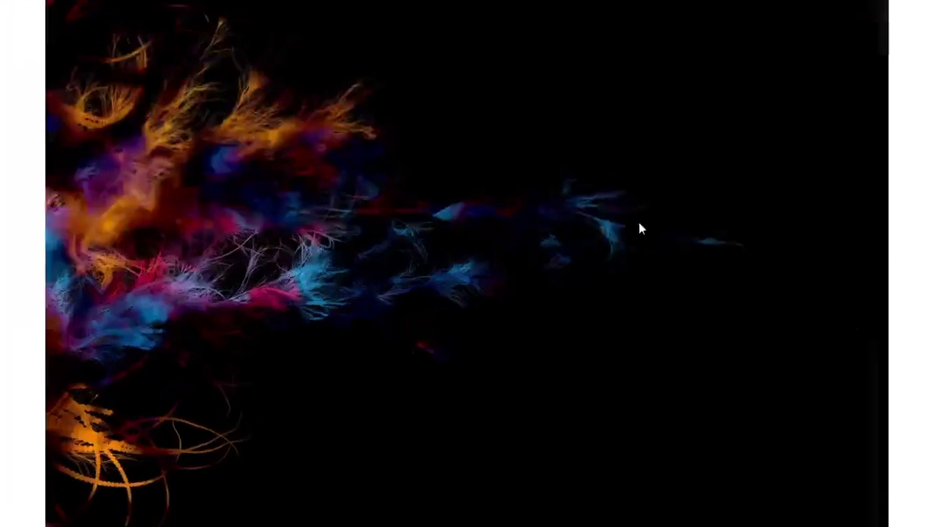